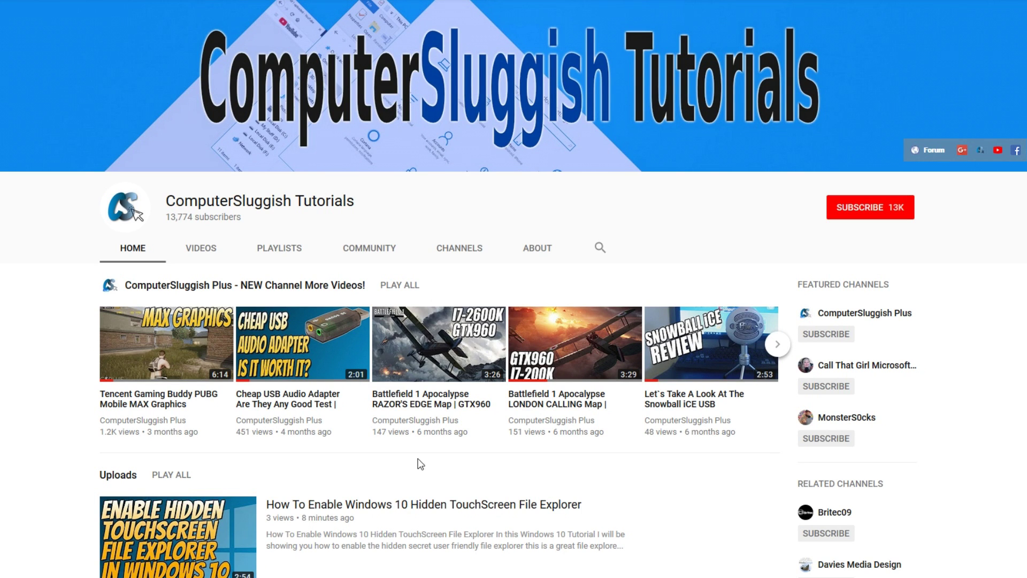
Subscribe to ComputerSluggish Tutorials and turn on all notifications with the bell icon.
click(856, 213)
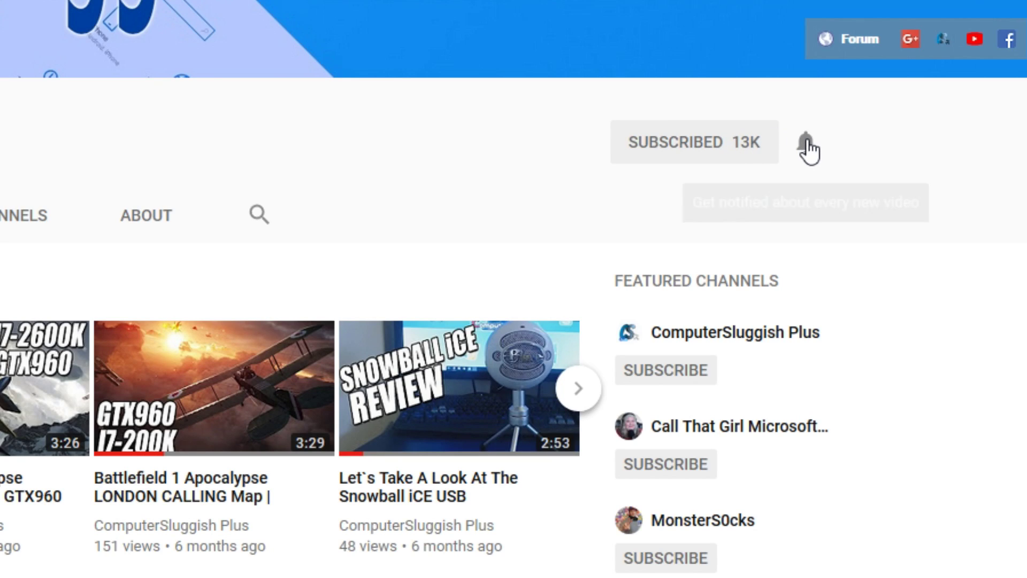
click(807, 146)
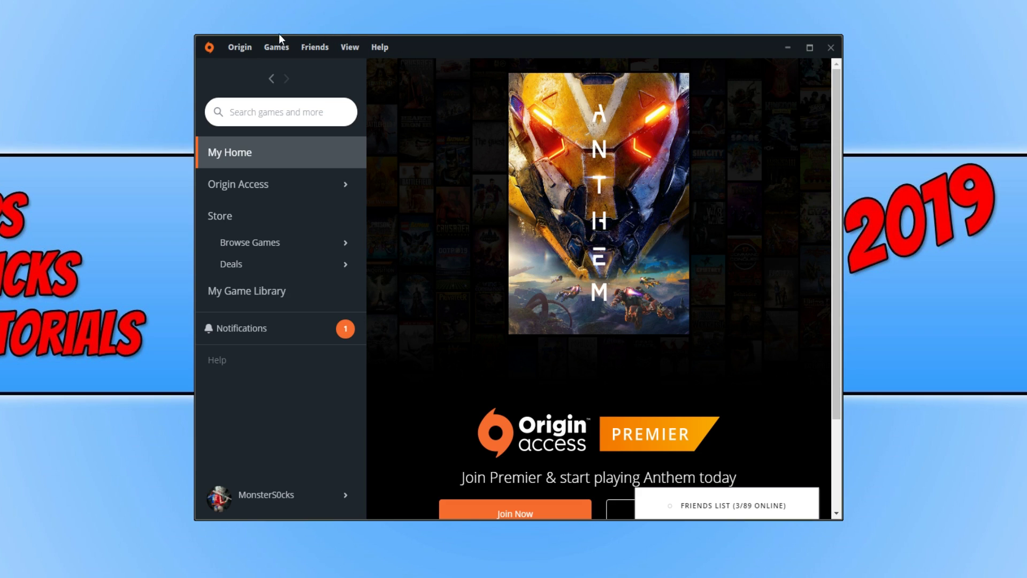
Switch off the Cloud storage Saves toggle under Application Settings > Installs & Saves.
click(245, 47)
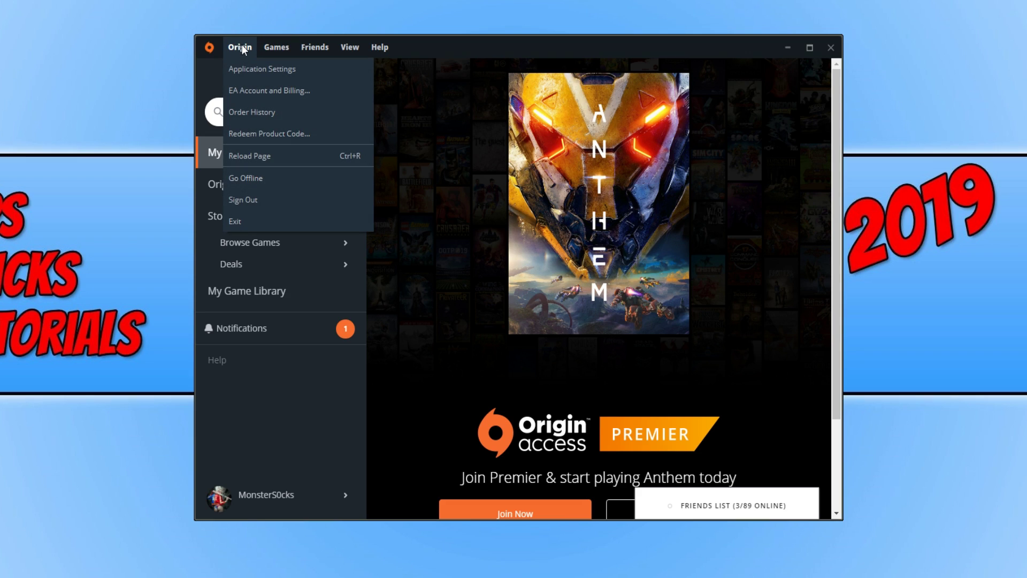
click(296, 68)
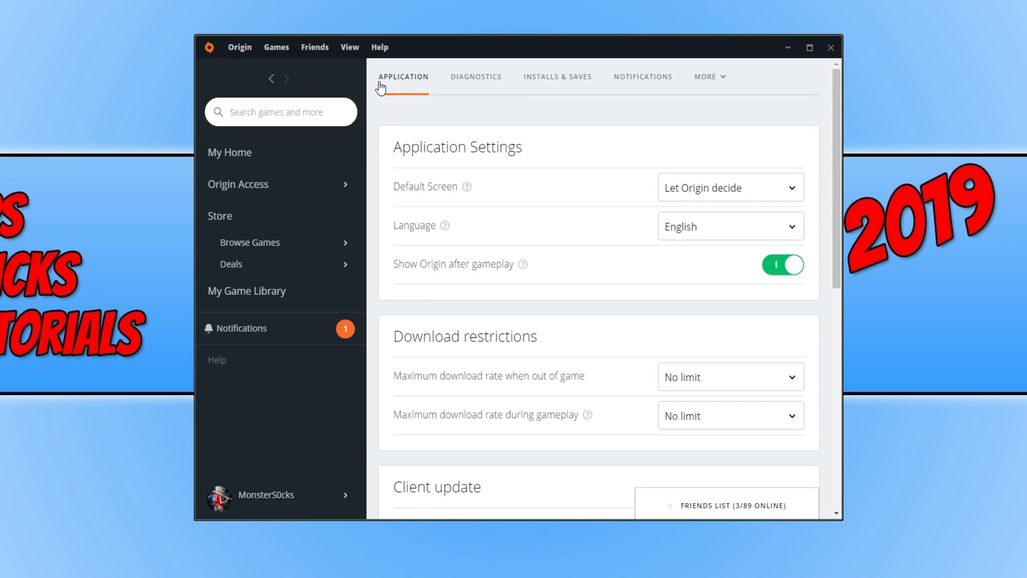
click(567, 80)
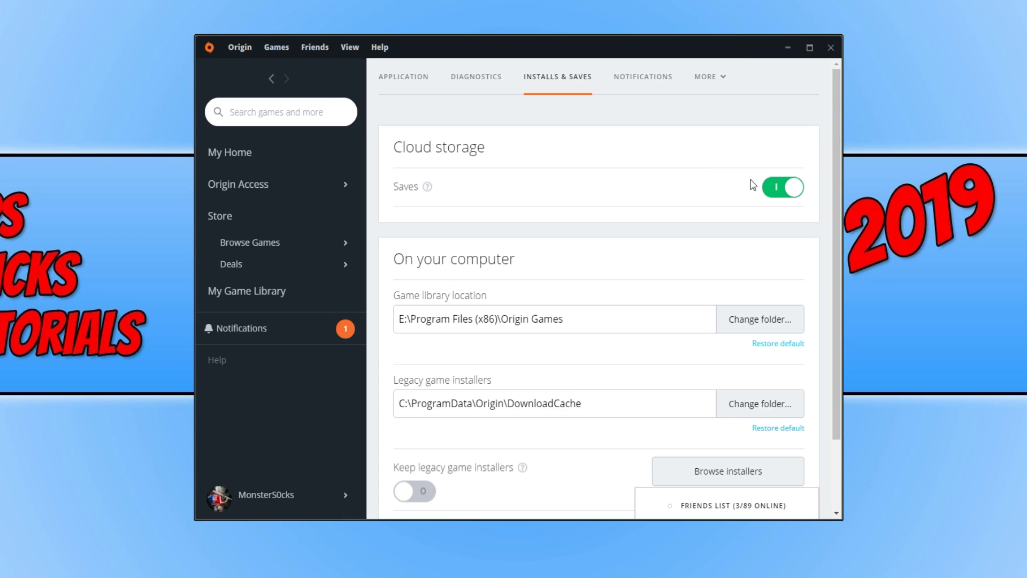
click(788, 194)
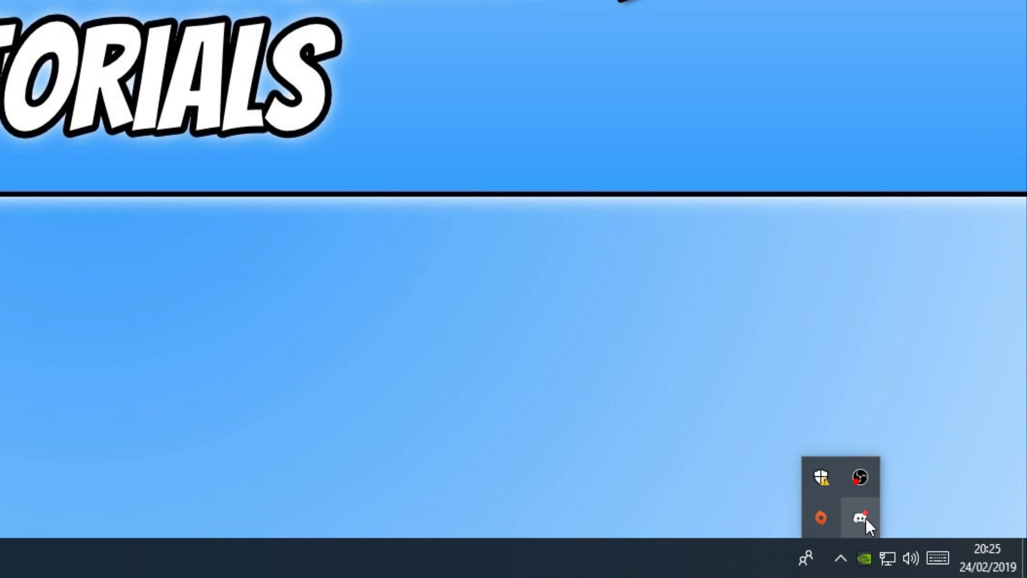
Bring up the Discord tray icon's menu to quit Discord.
right_click(861, 517)
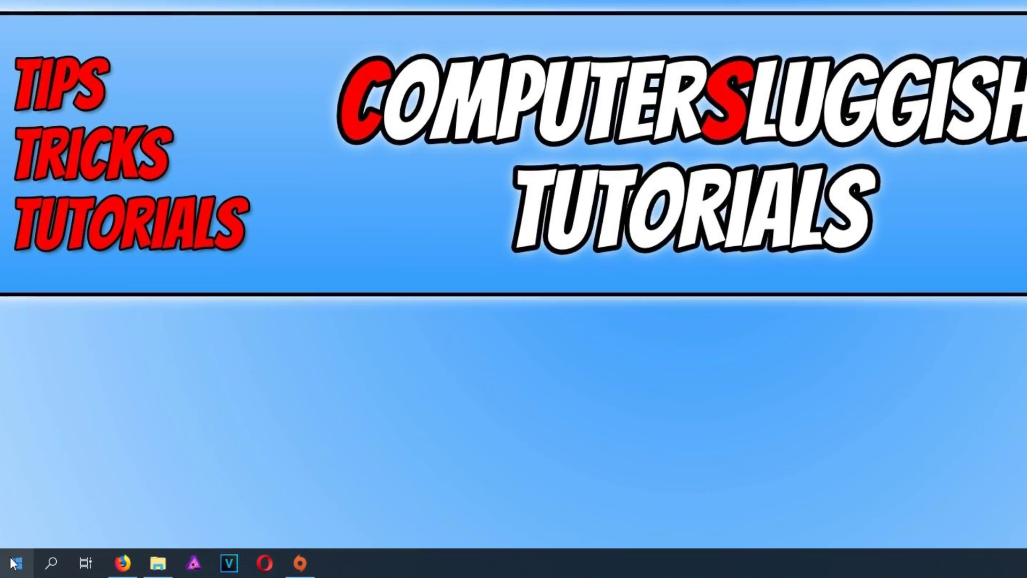
Launch Task Manager from the Start button's menu and end the first CCleaner process.
right_click(16, 564)
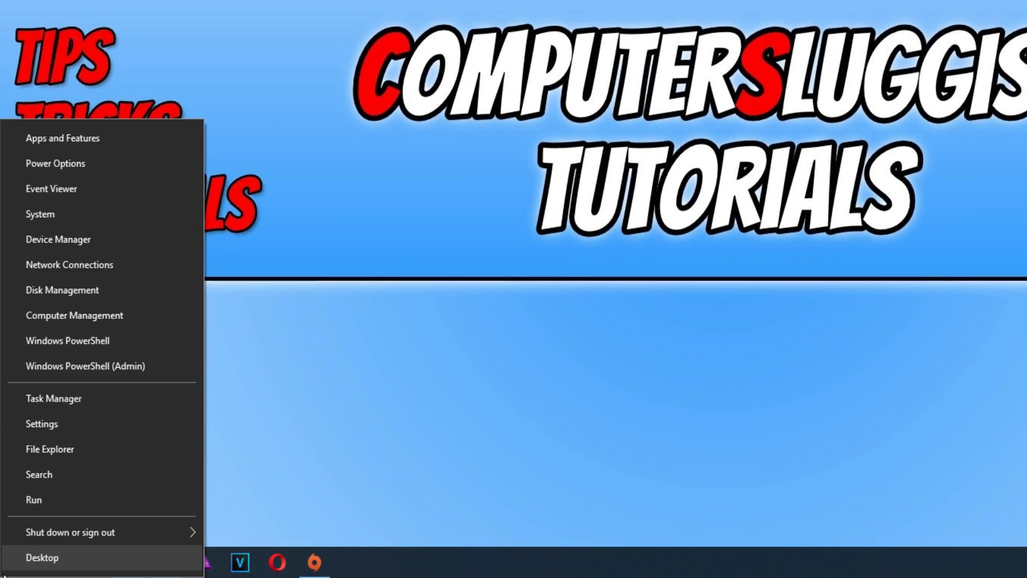
click(103, 401)
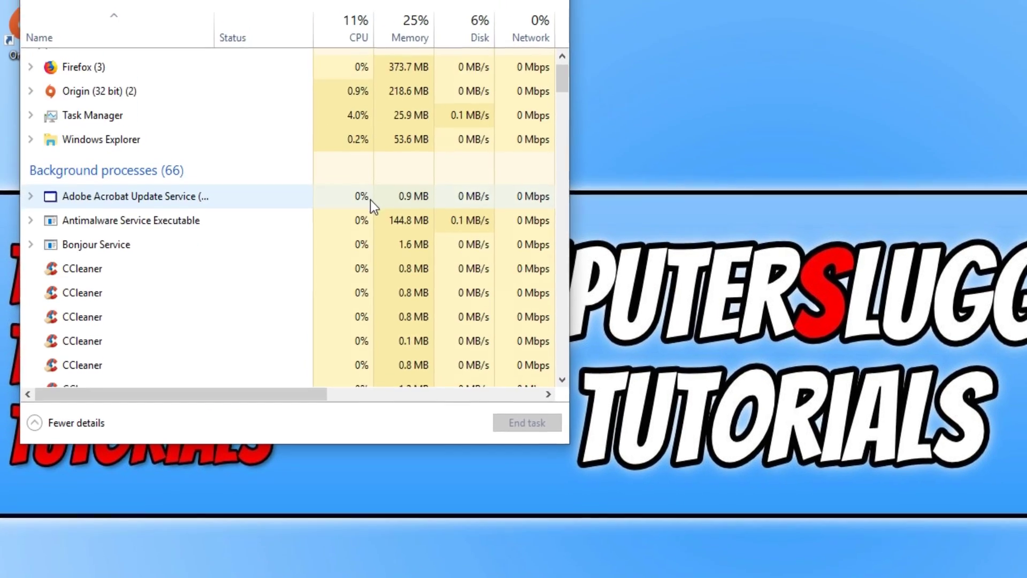
scroll(369, 200, down, 1)
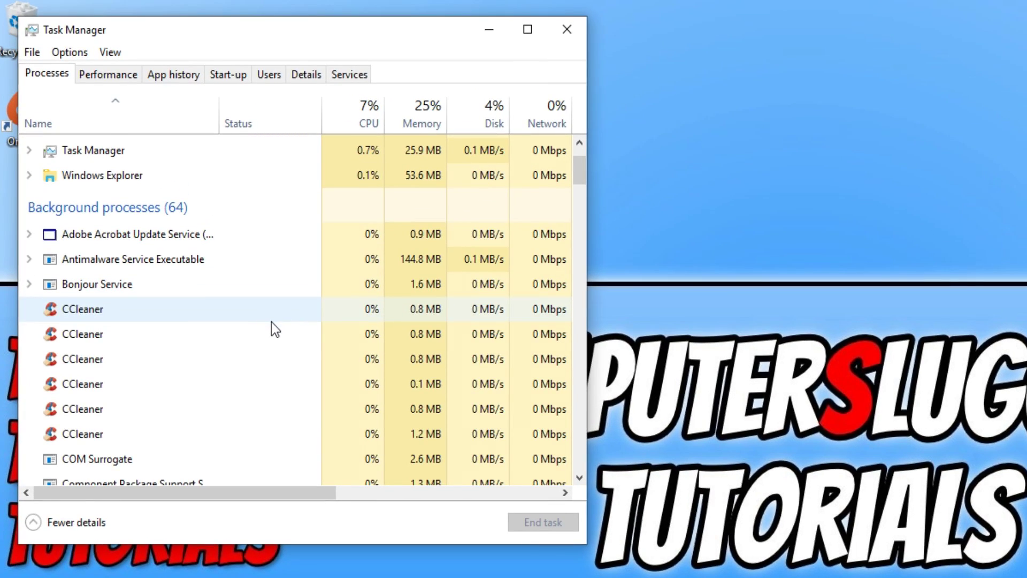
right_click(181, 310)
click(203, 320)
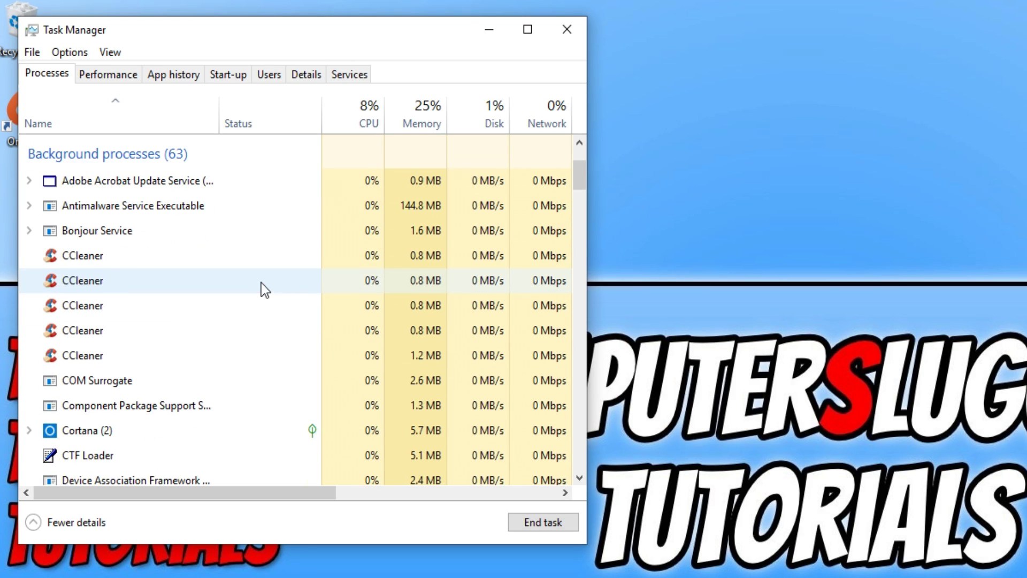
Look through the CCleaner entries and end the GameManagerService process.
click(129, 279)
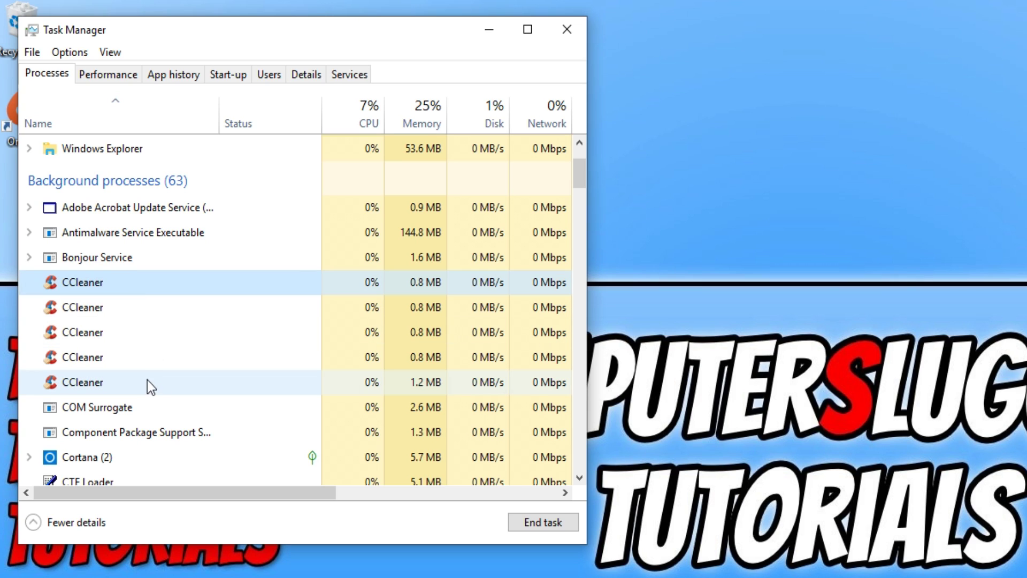
click(142, 366)
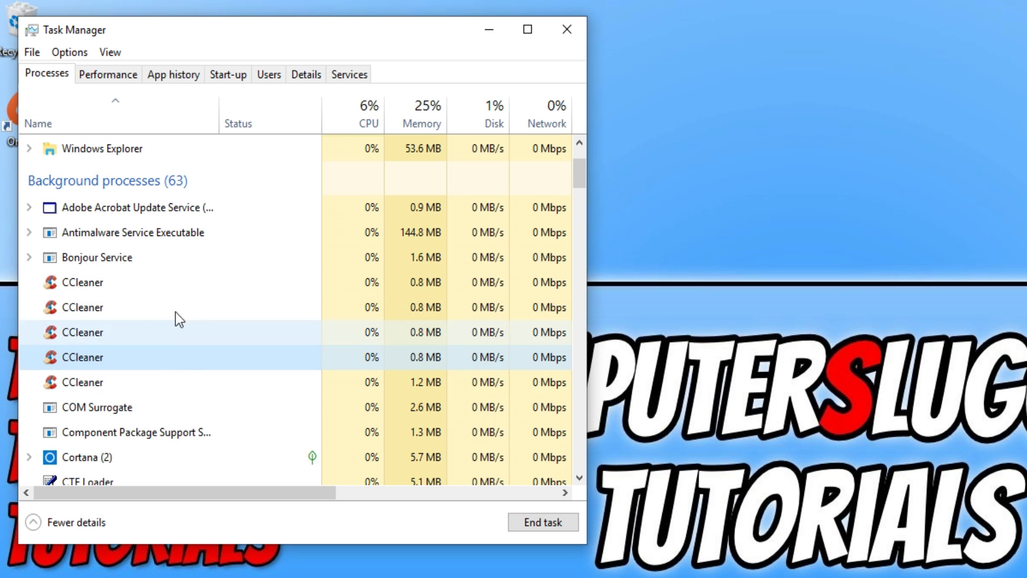
scroll(226, 363, down, 1)
scroll(225, 387, up, 3)
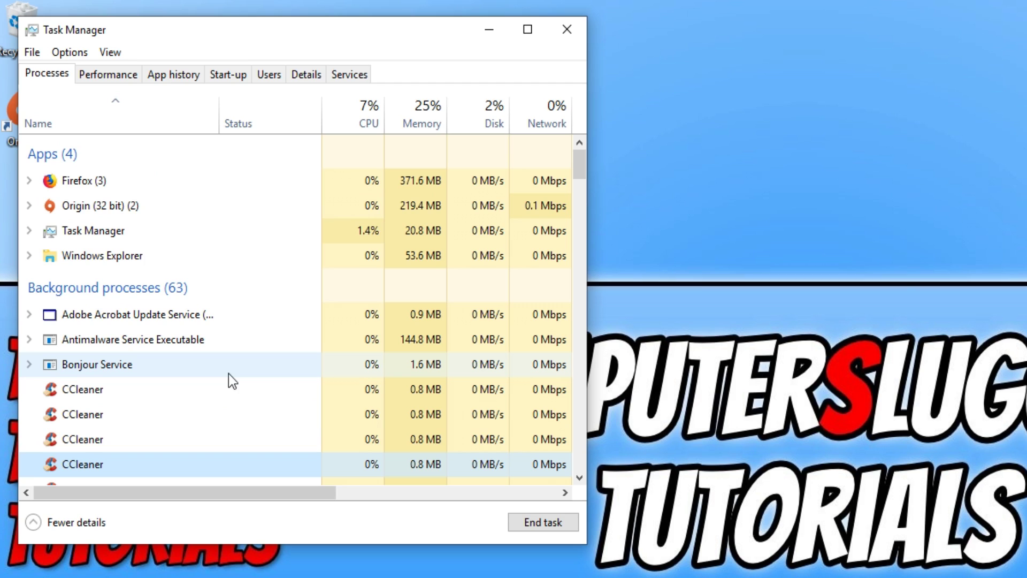
scroll(229, 373, down, 2)
scroll(228, 343, down, 4)
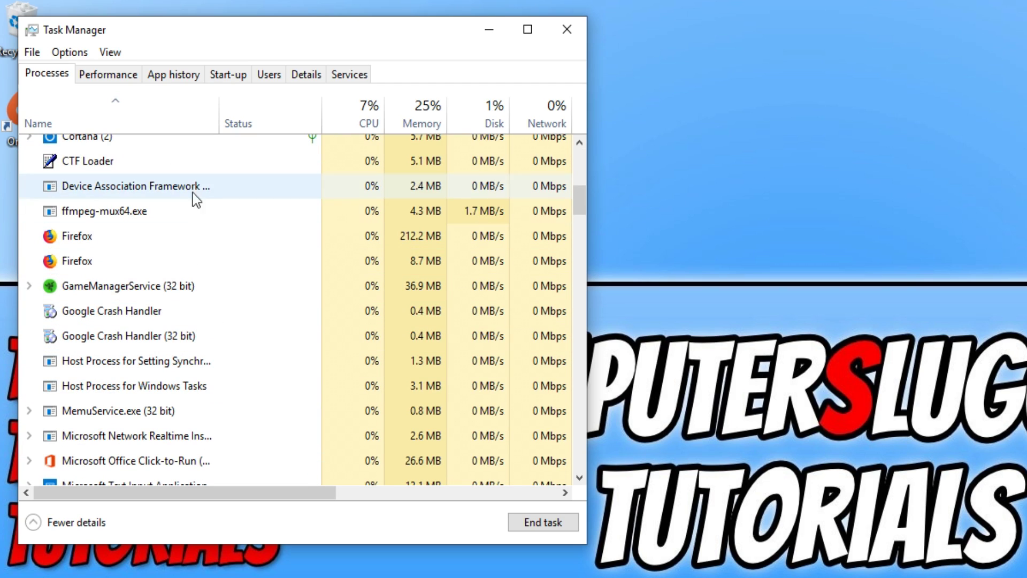
scroll(257, 344, down, 2)
scroll(407, 315, up, 2)
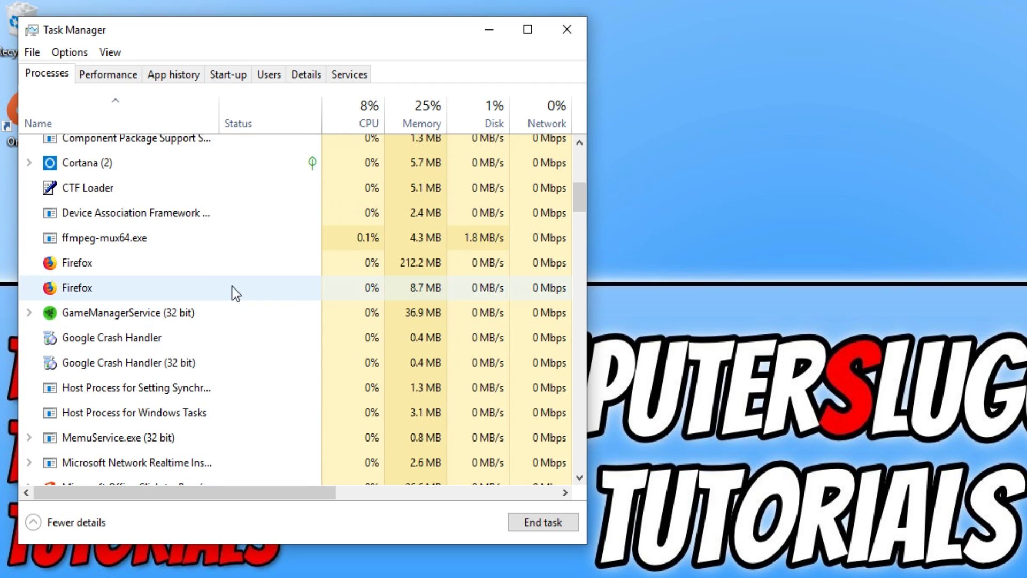
right_click(155, 313)
click(235, 340)
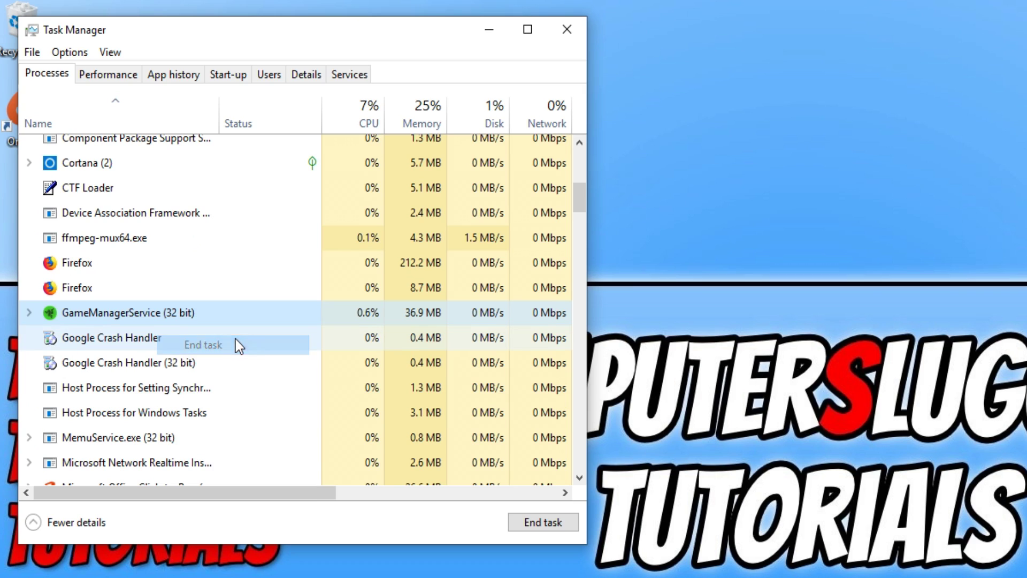
scroll(261, 322, up, 10)
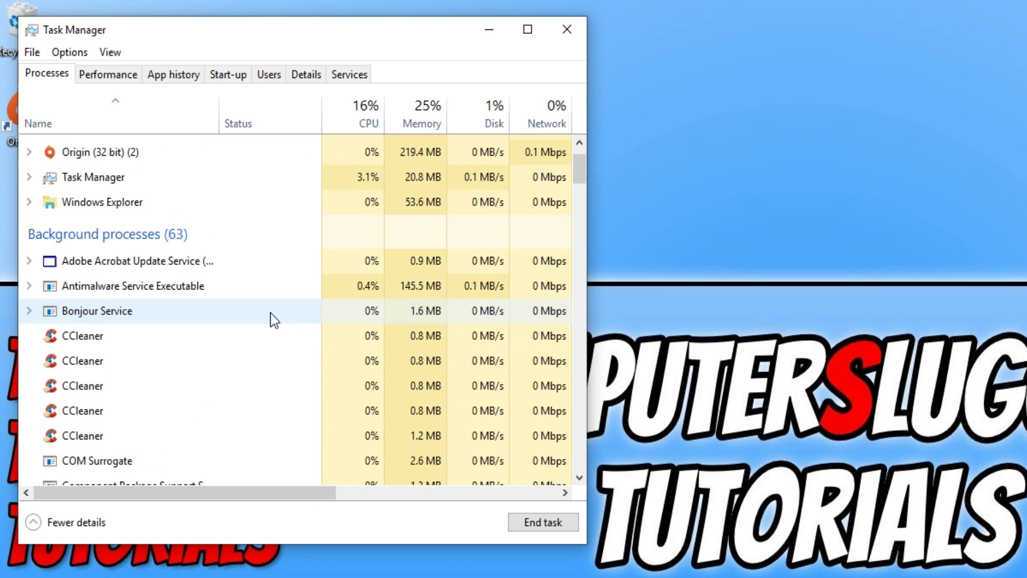
click(154, 180)
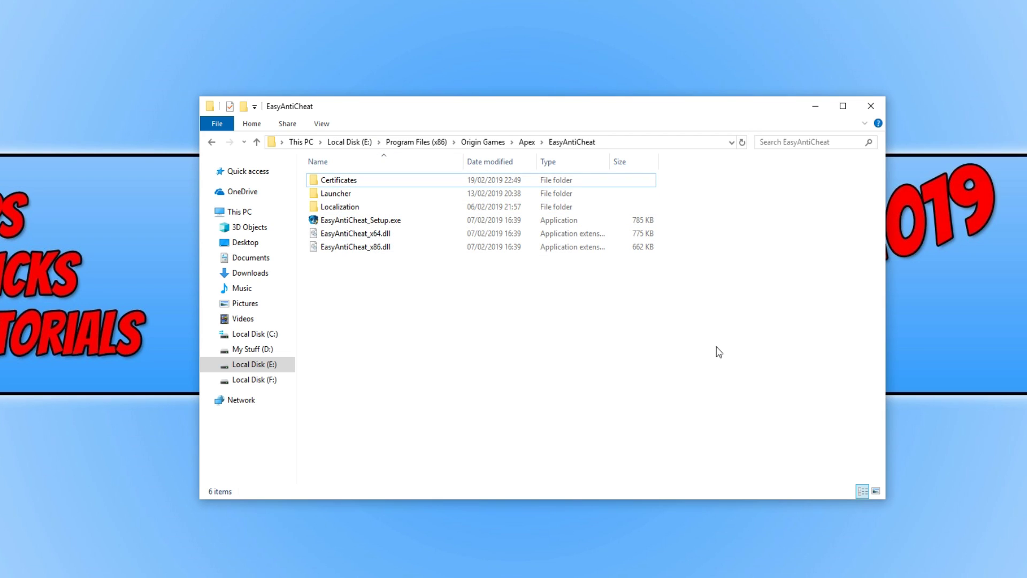
Run EasyAntiCheat_Setup.exe and repair the service for Apex Legends.
double_click(394, 221)
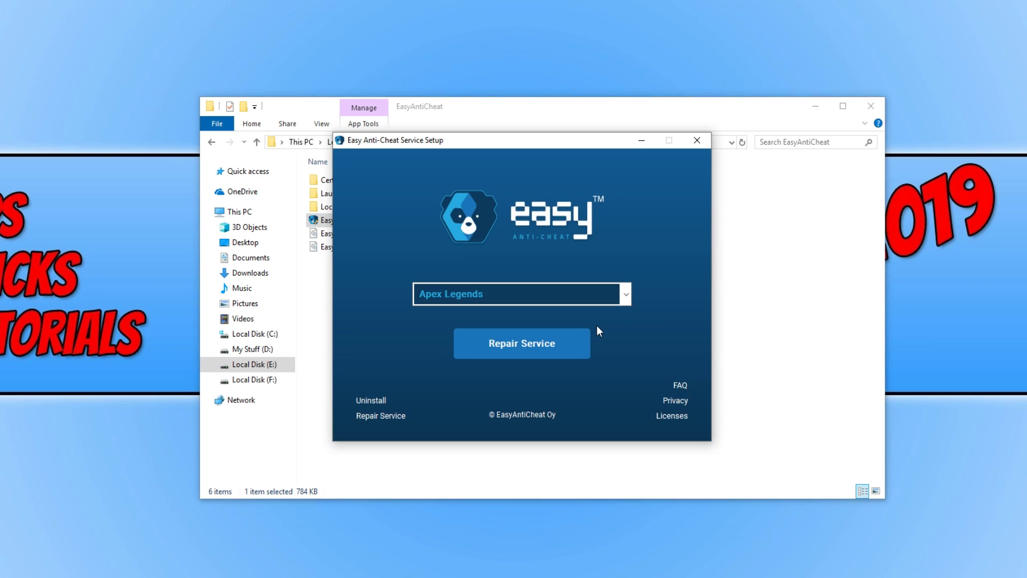
click(550, 351)
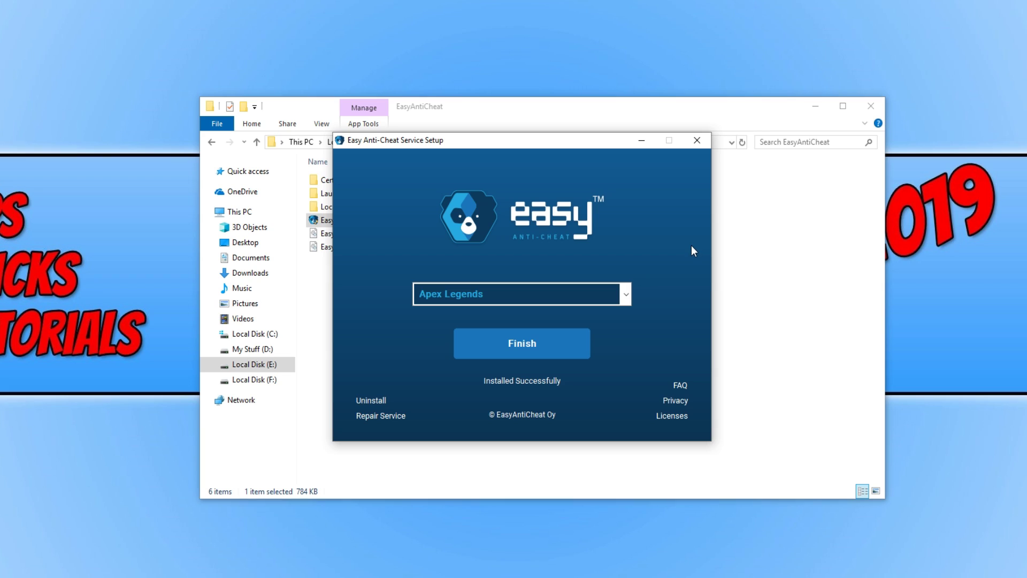
Close Easy Anti-Cheat Setup and navigate to C:\Windows\Temp.
click(701, 144)
click(263, 337)
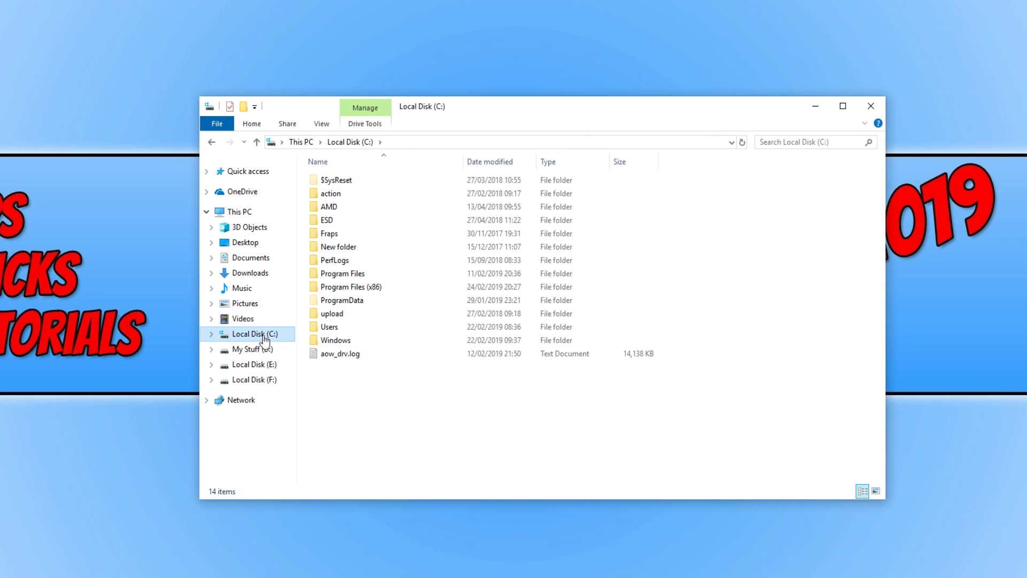
double_click(342, 340)
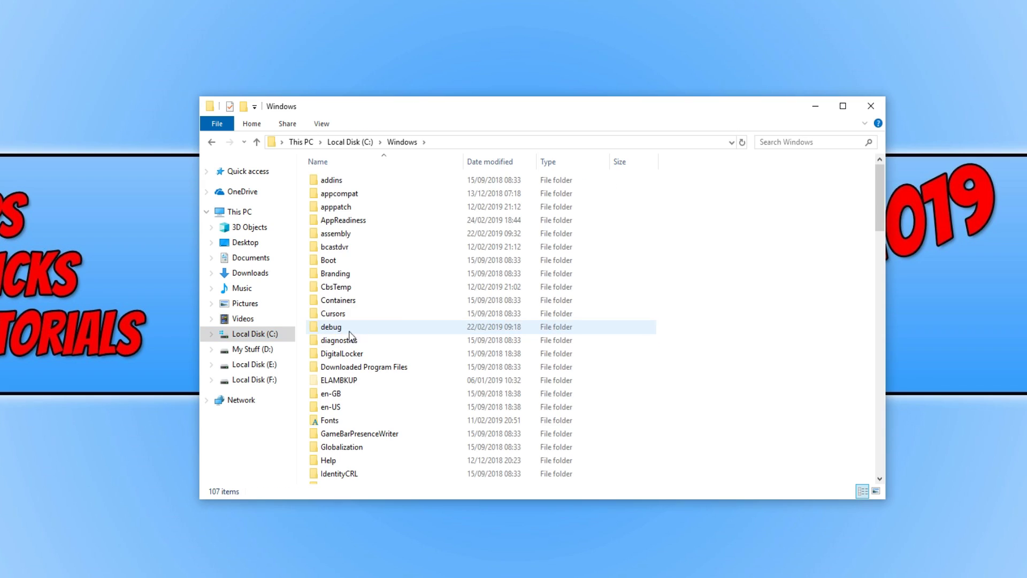
scroll(555, 322, down, 8)
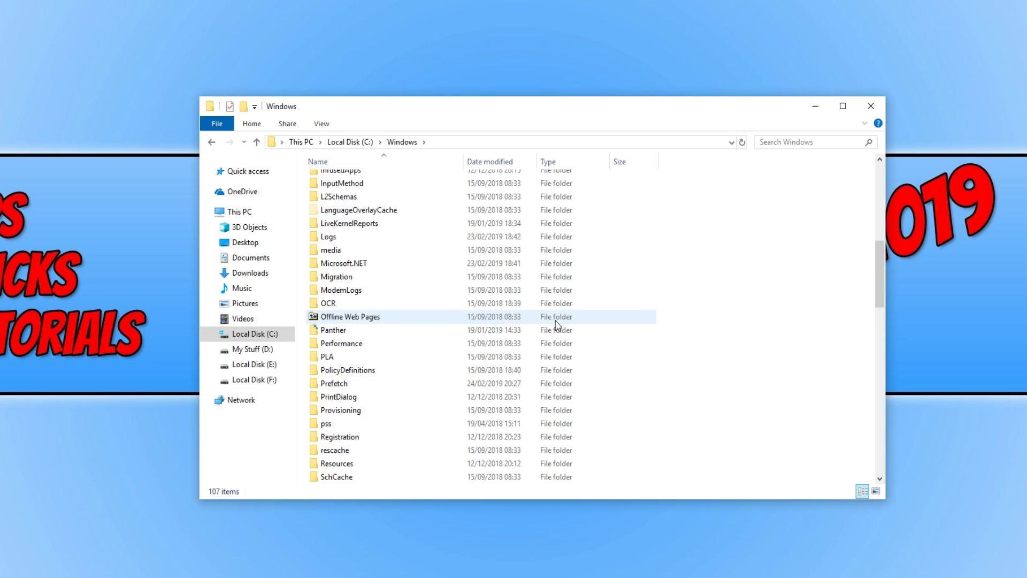
scroll(556, 325, down, 9)
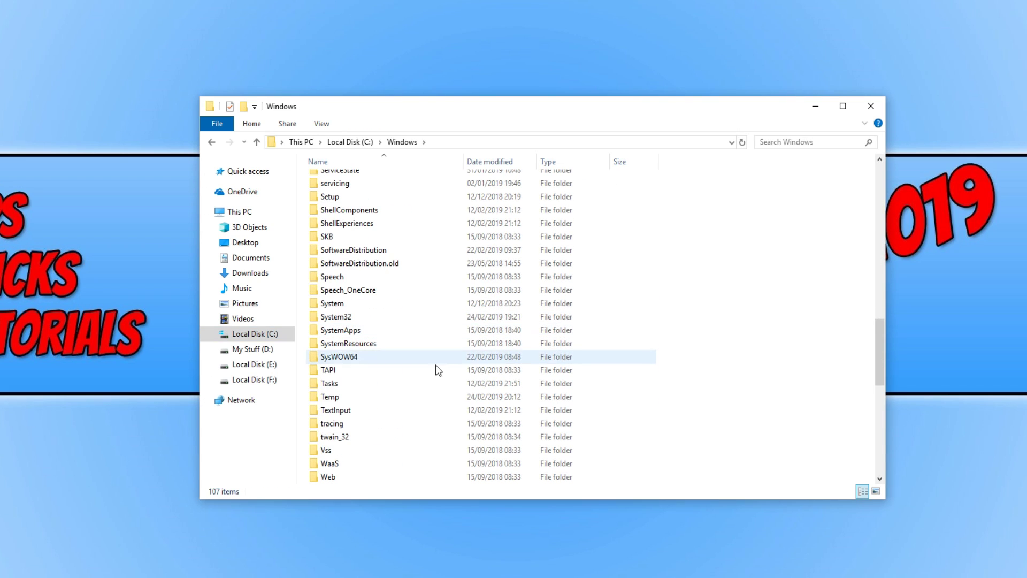
double_click(342, 397)
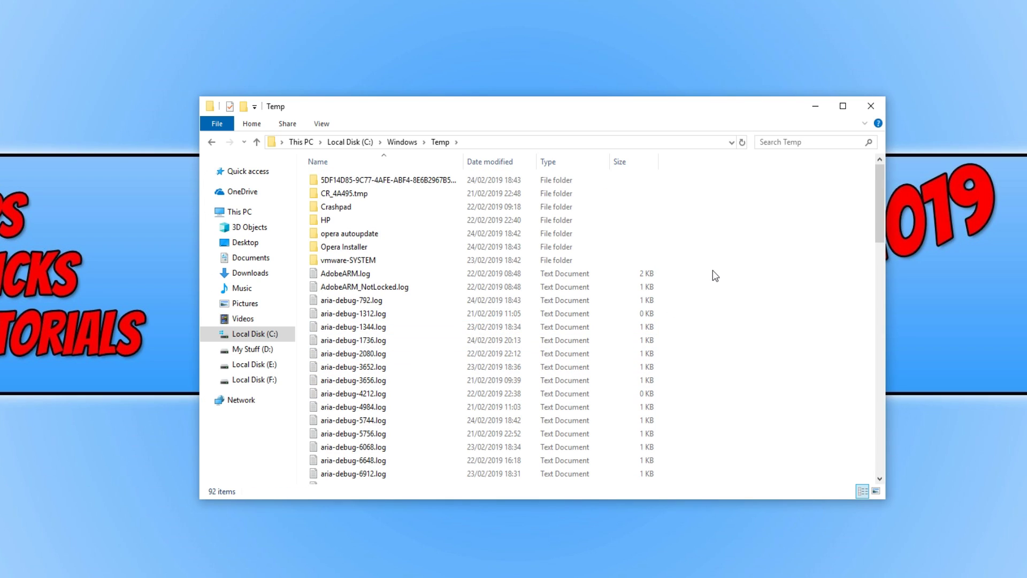
Delete everything in Windows Temp, skipping the four files still in use.
key(ctrl+a)
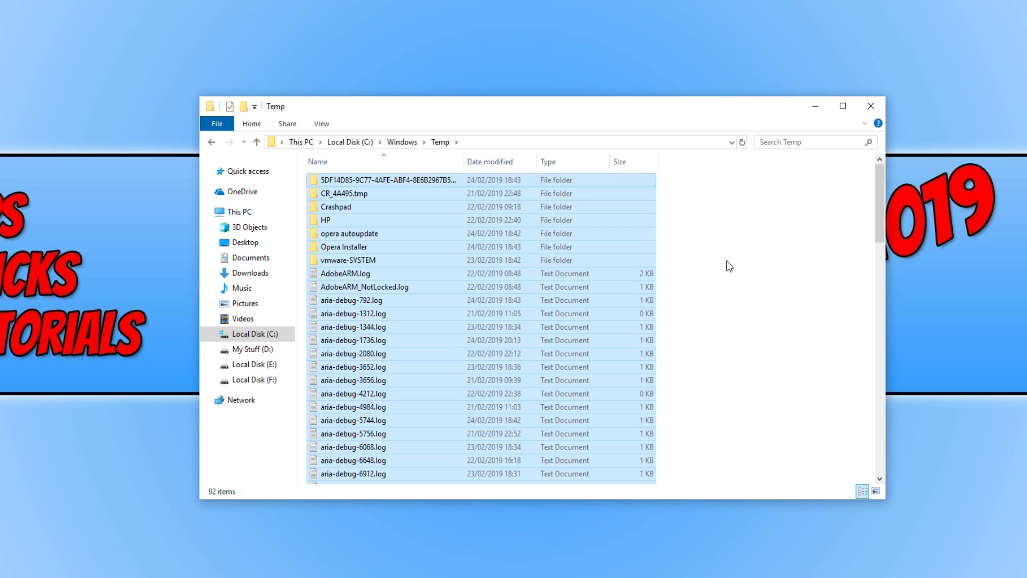
key(Delete)
click(494, 226)
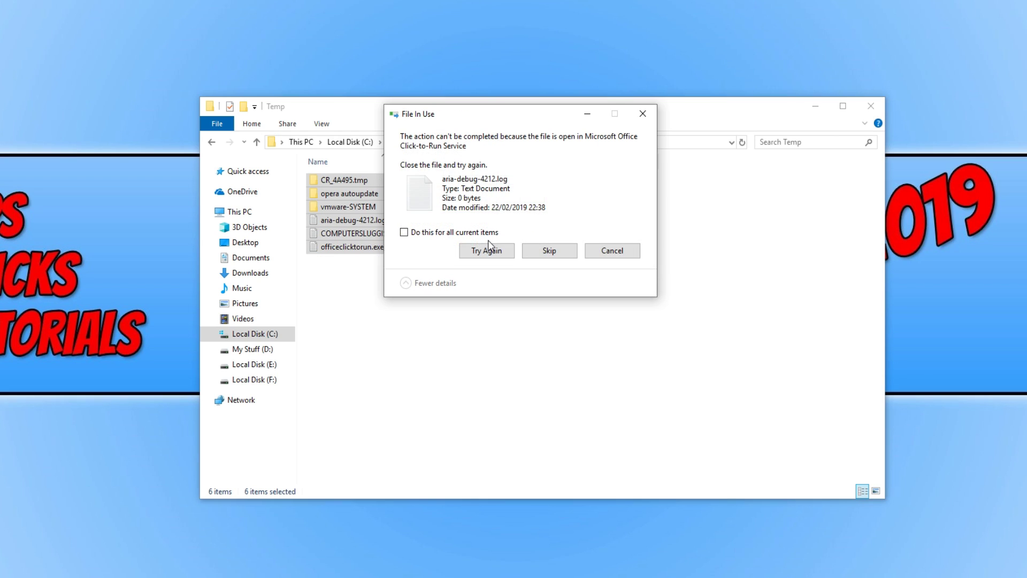
click(503, 254)
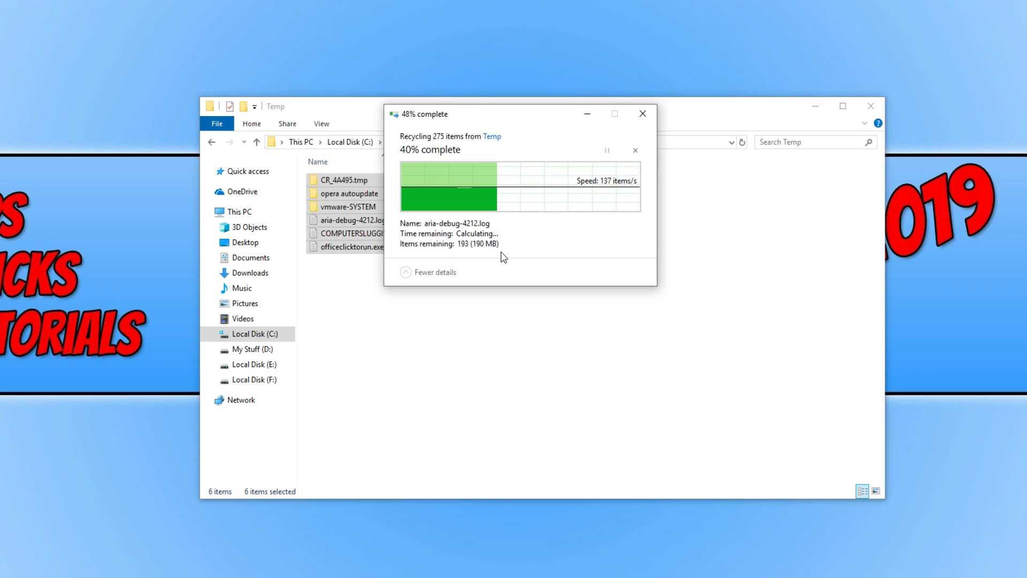
click(568, 254)
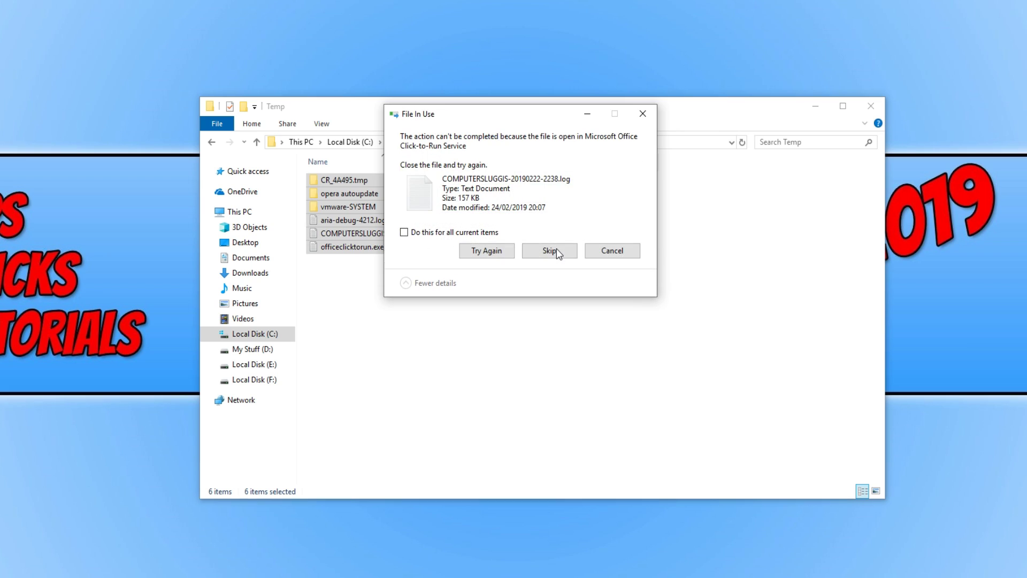
click(556, 250)
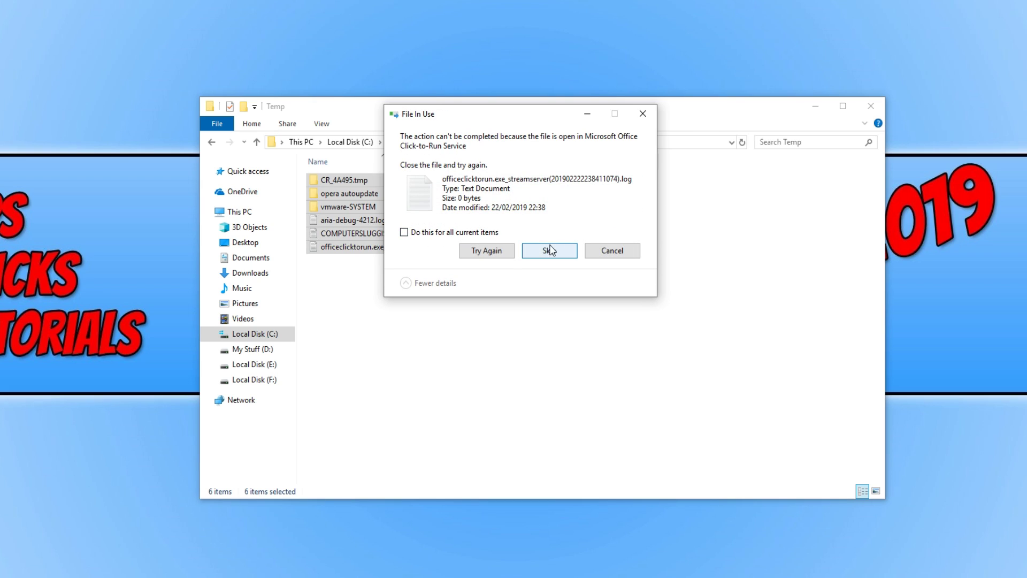
click(427, 235)
click(551, 251)
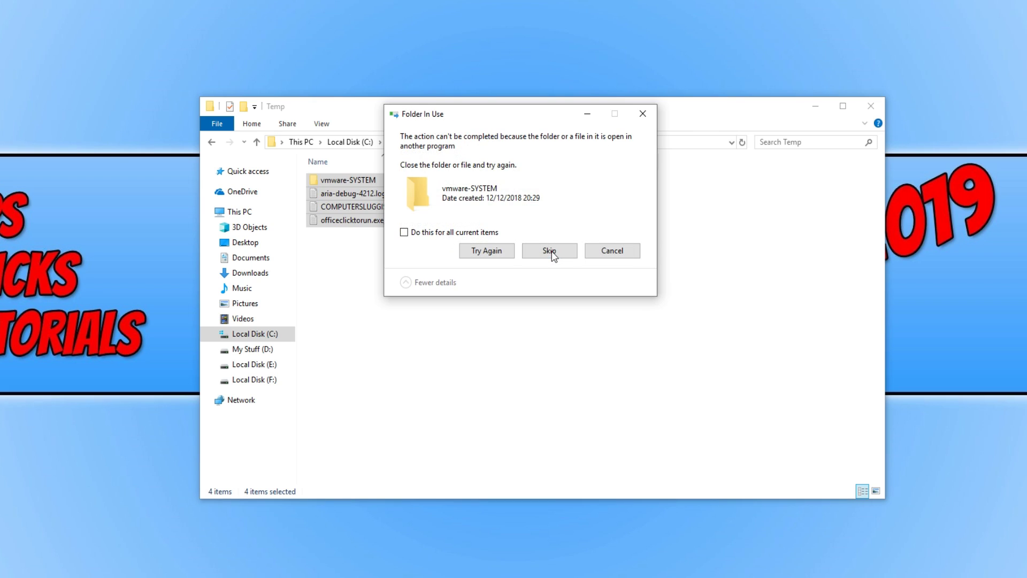
click(547, 251)
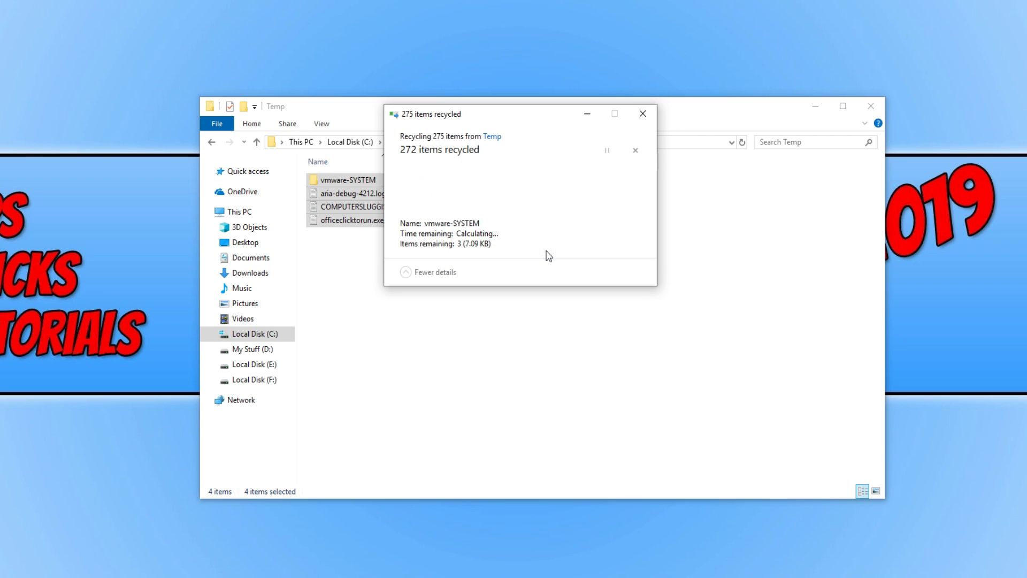
click(529, 265)
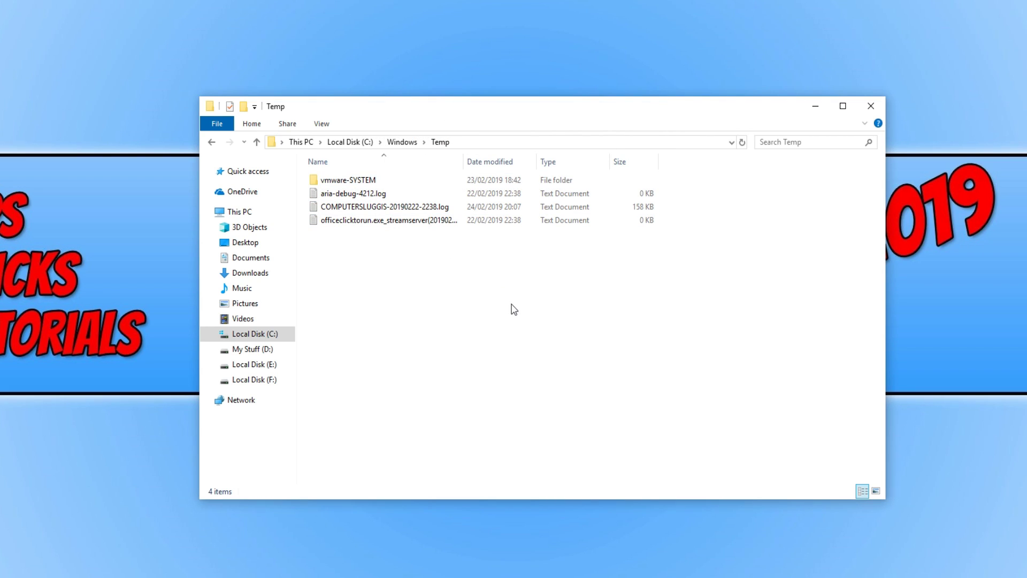
Navigate to C:\Users and into the user's profile folder.
click(261, 333)
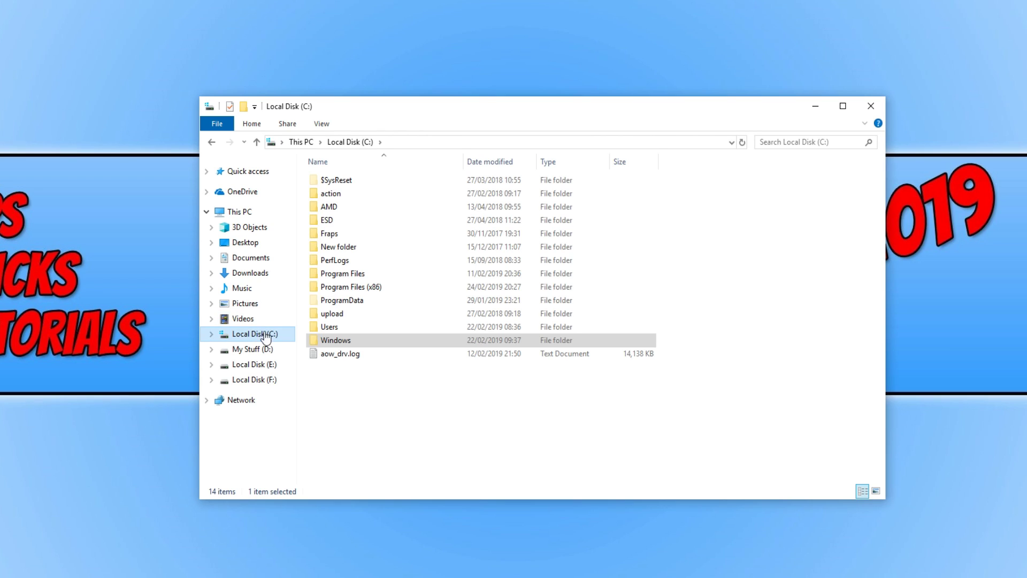
double_click(352, 327)
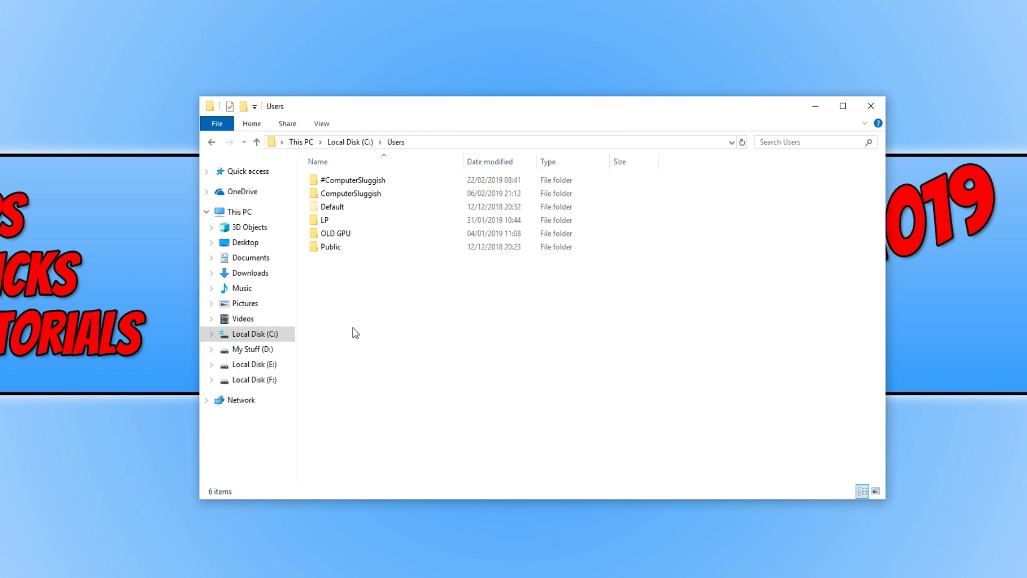
double_click(387, 180)
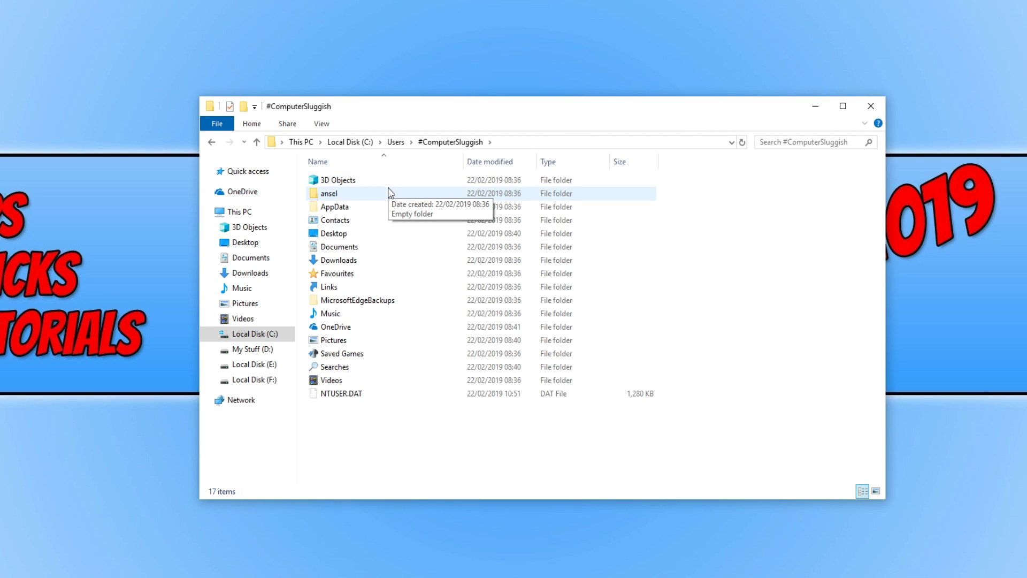
click(375, 209)
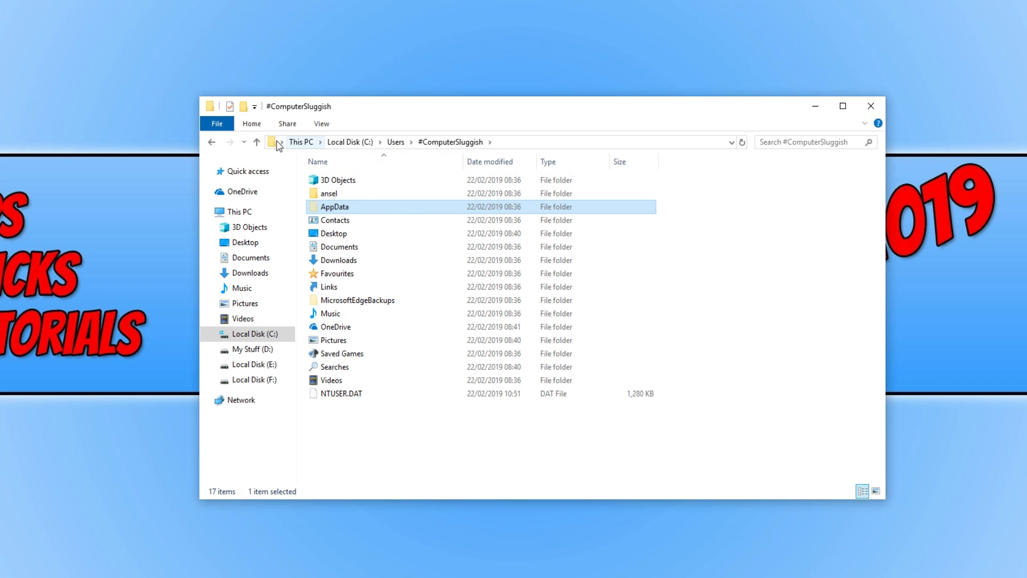
Show hidden files, folders and drives via Folder Options > View.
click(223, 124)
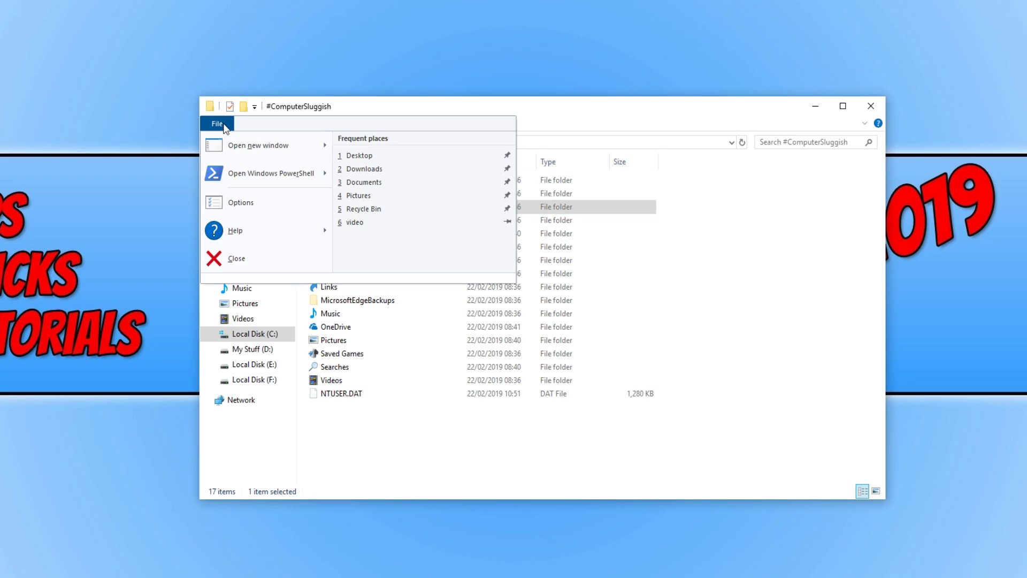
click(255, 205)
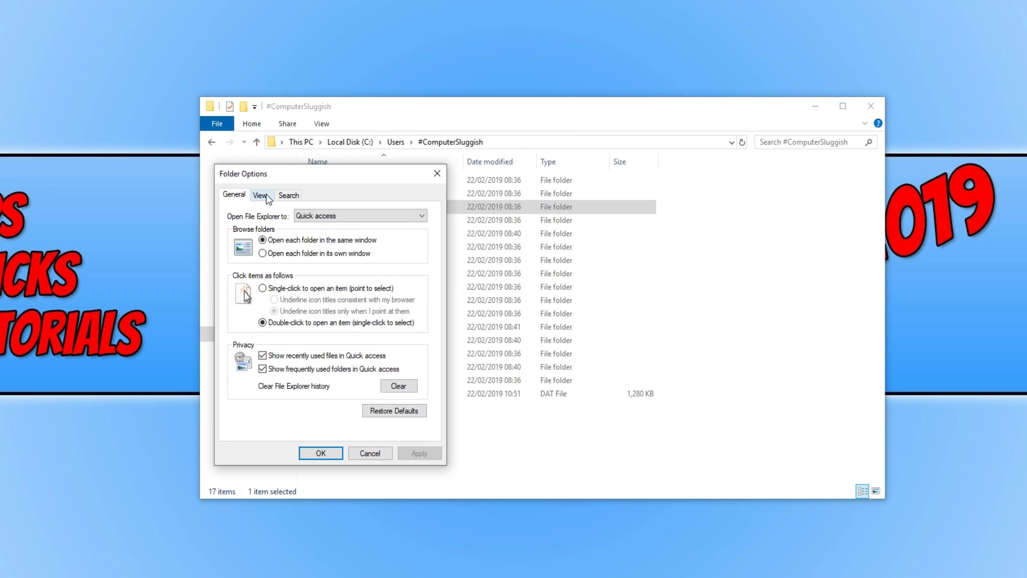
click(265, 195)
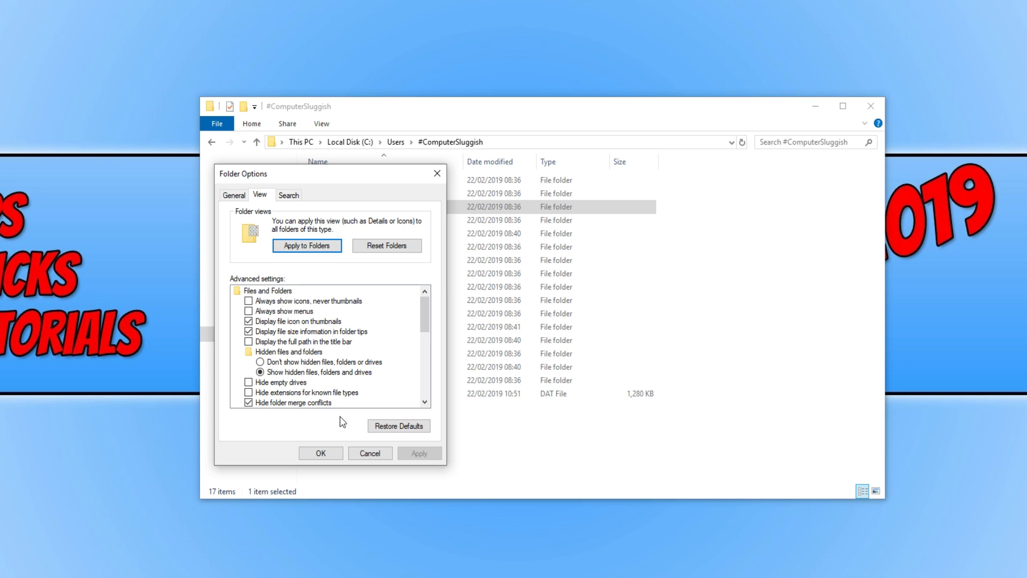
click(330, 452)
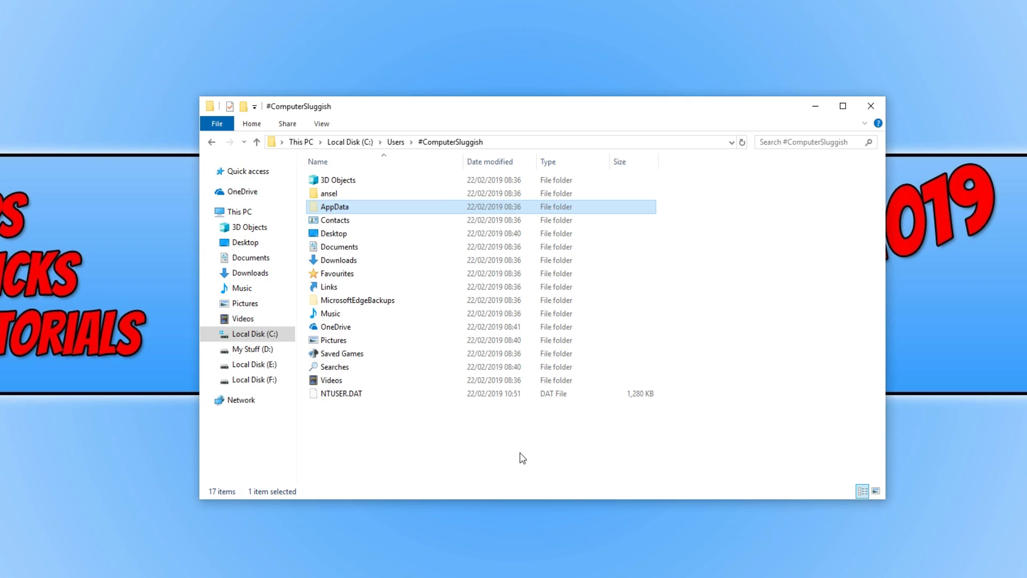
Open AppData\Local\Temp and delete all 20 items in it.
double_click(402, 212)
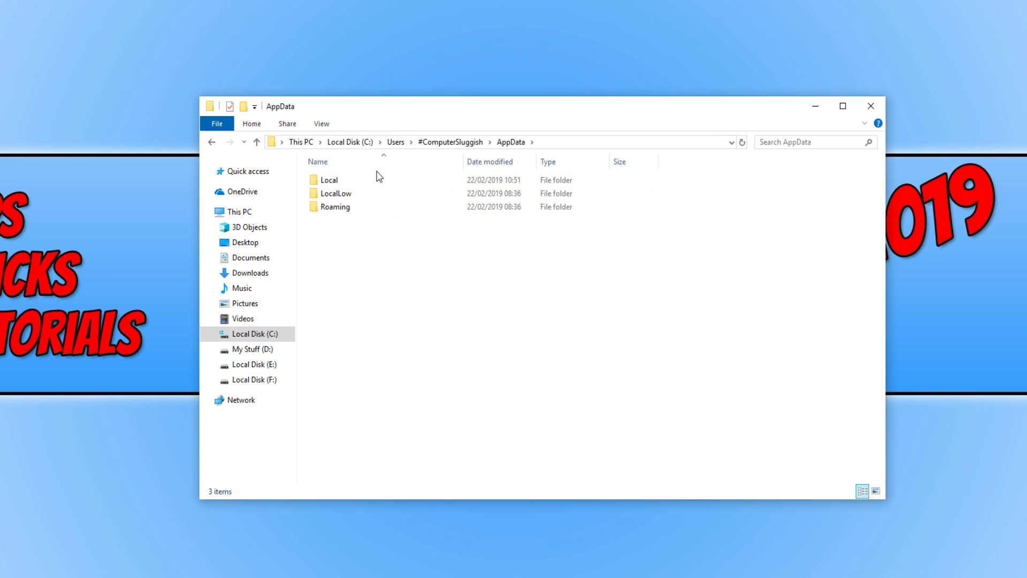
double_click(382, 188)
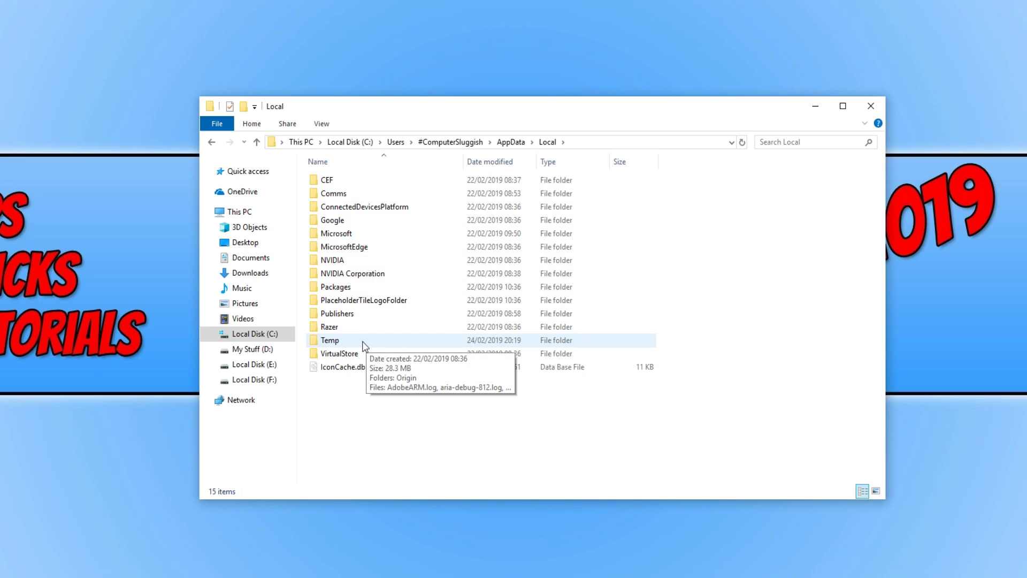
double_click(360, 342)
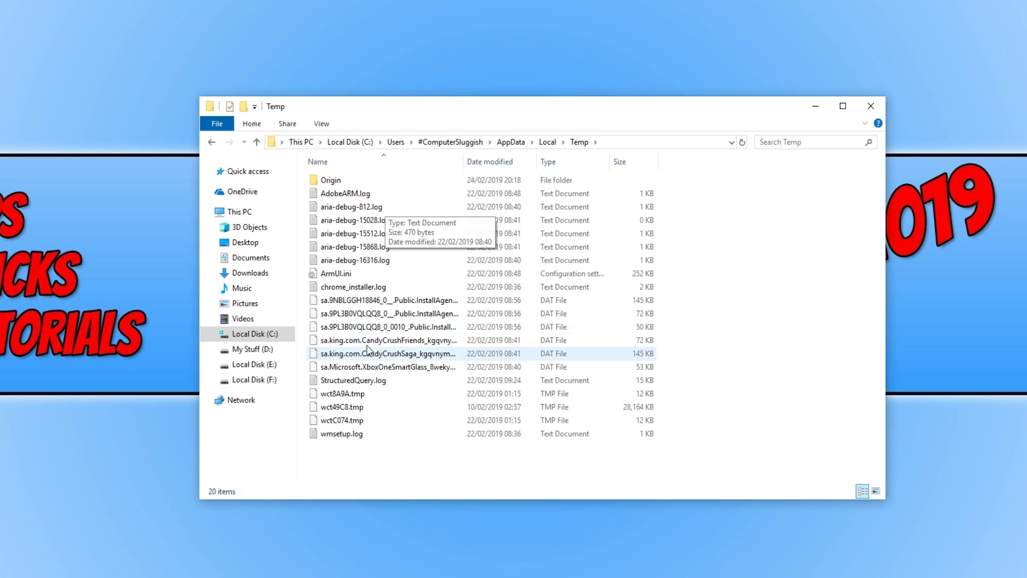
key(ctrl+a)
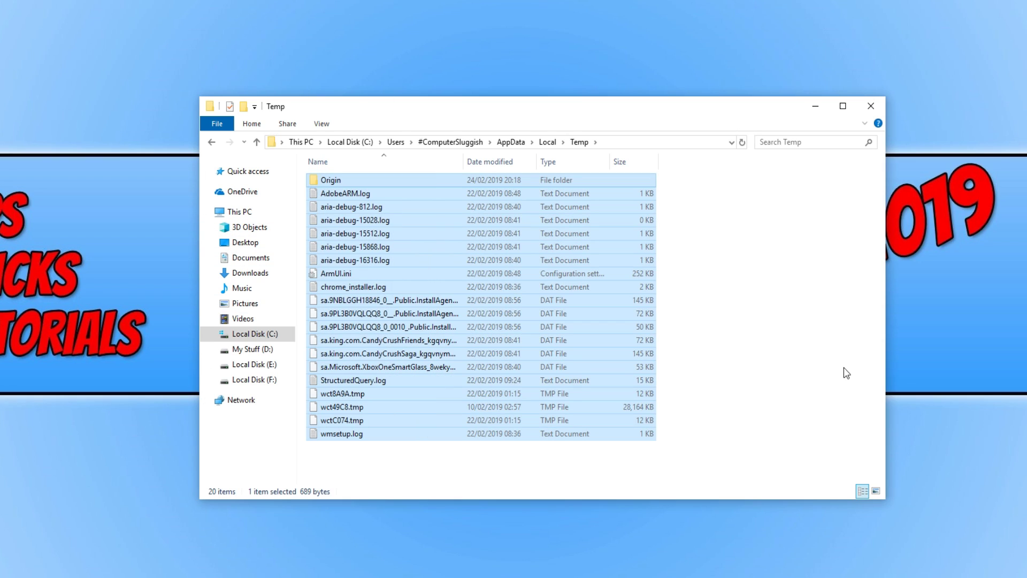
key(Delete)
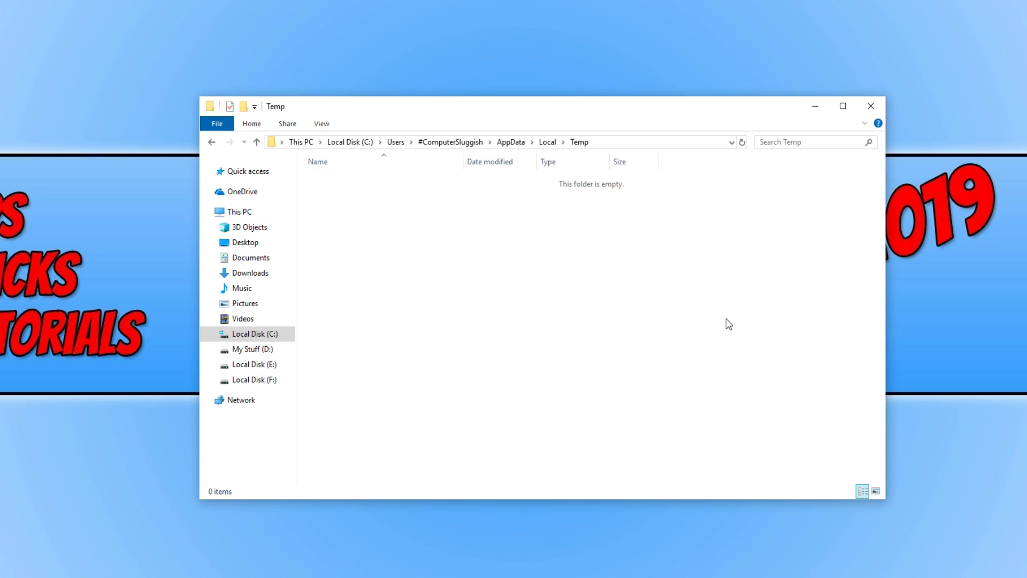